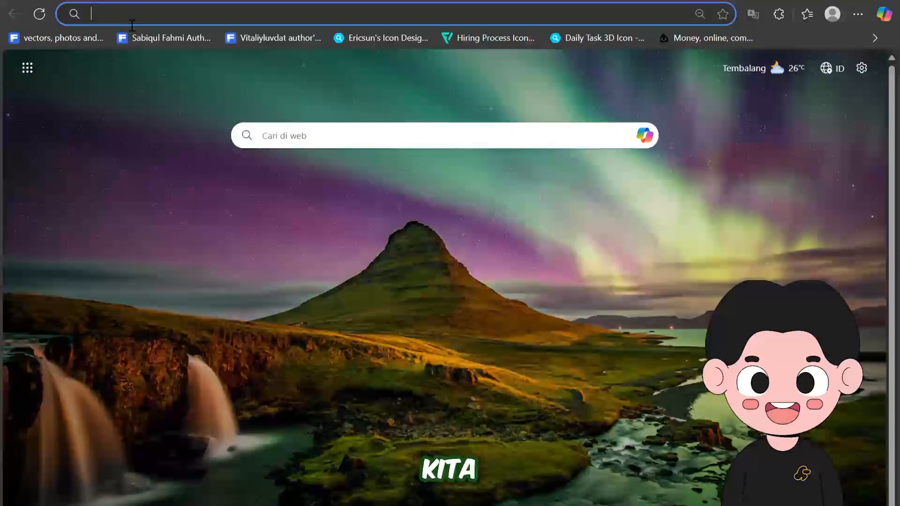
# Step: Open tinkercad.com and create a new Circuits design
pyautogui.write('tinkercad.com')
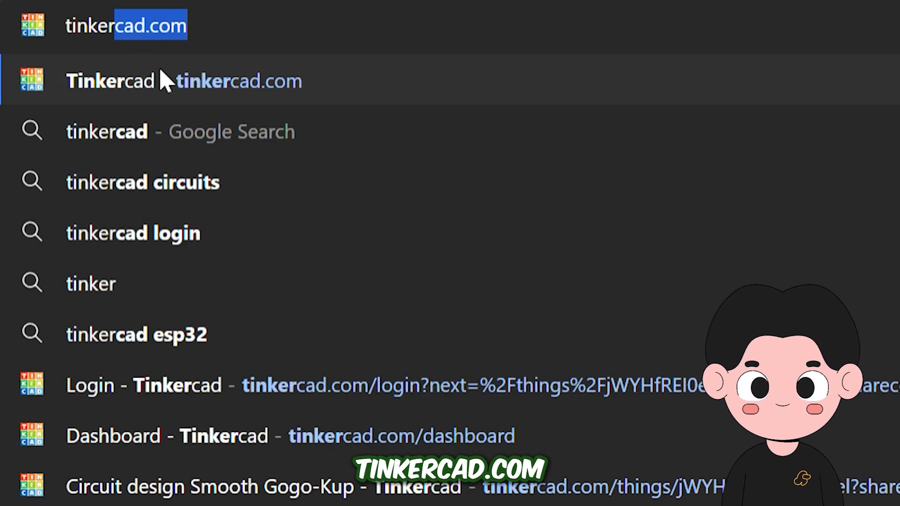
pyautogui.click(162, 81)
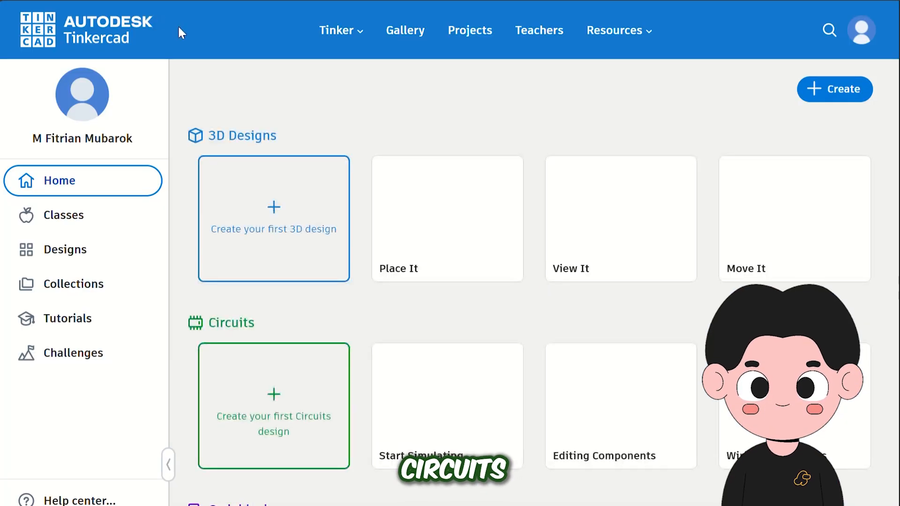
pyautogui.click(304, 383)
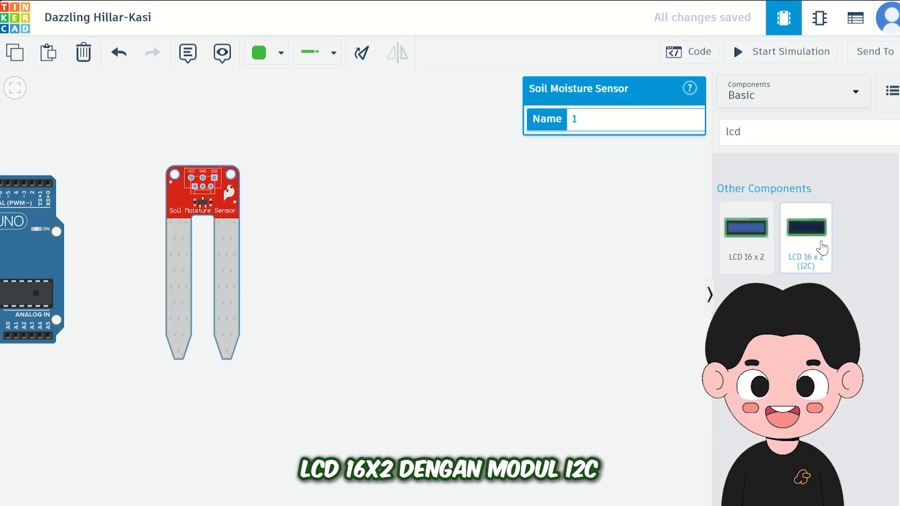
# Step: Place an LCD 16 x 2 (I2C) beside the soil moisture sensor and a piezo buzzer near the RGB LED
pyautogui.moveTo(821, 247); pyautogui.dragTo(407, 240)
pyautogui.scroll(-1, 499, 297)
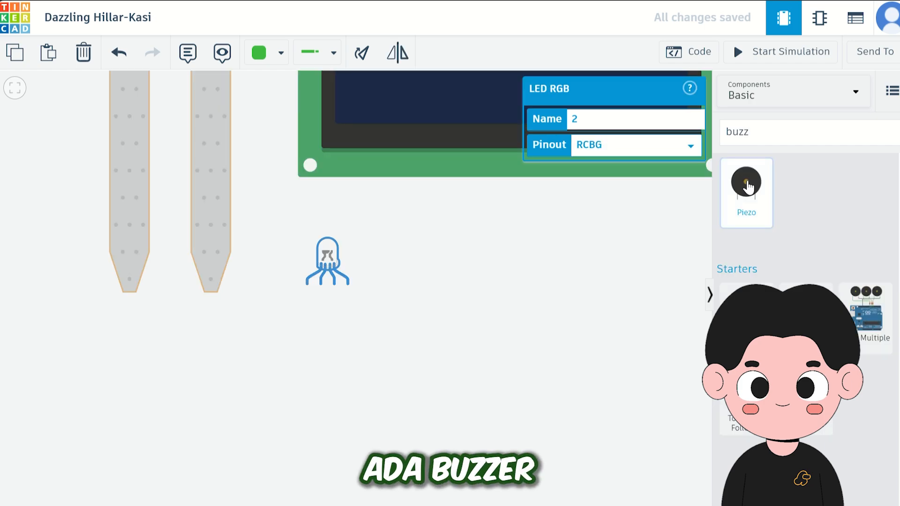
pyautogui.moveTo(746, 182); pyautogui.dragTo(448, 345)
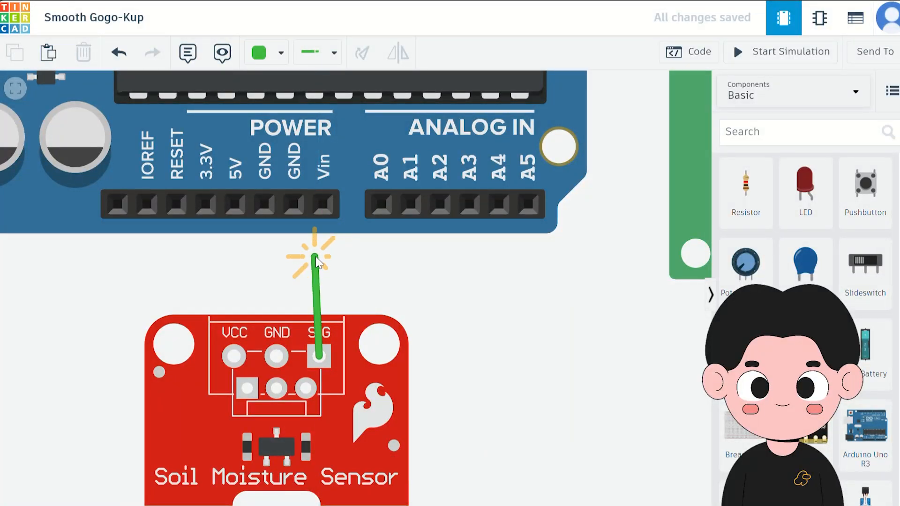
# Step: Route a wire with two bends from the soil moisture sensor's SIG pin to Arduino pin A0
pyautogui.click(321, 258)
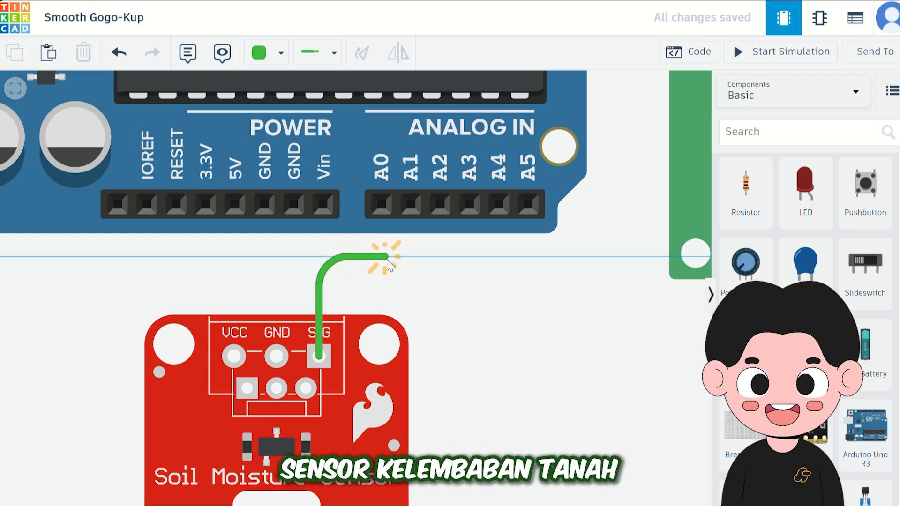
pyautogui.click(383, 258)
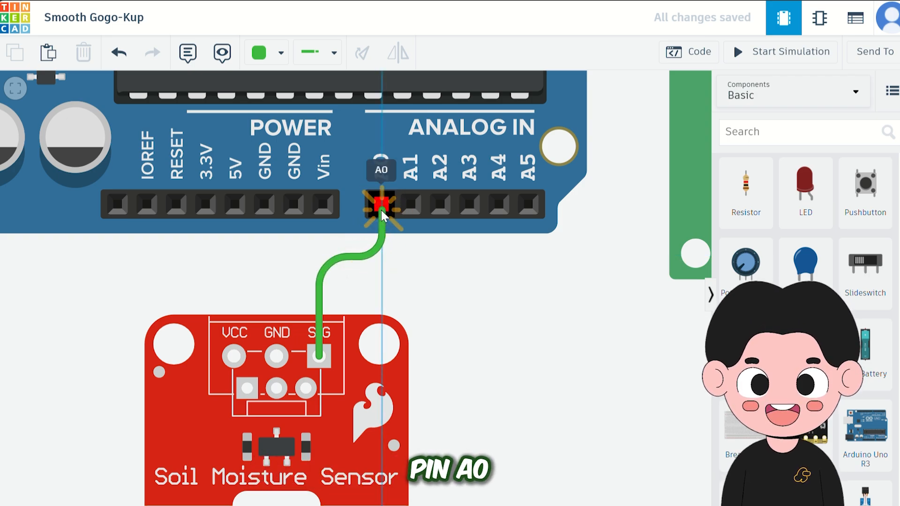
pyautogui.click(384, 213)
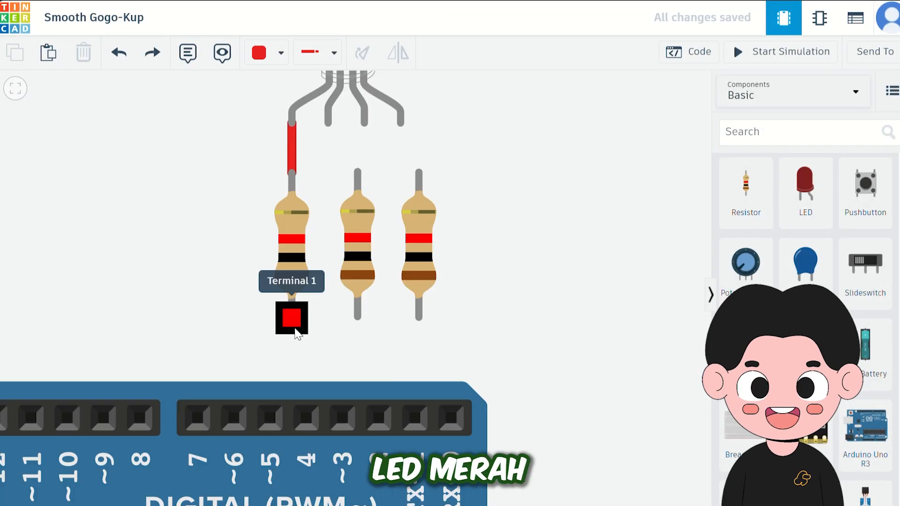
# Step: Wire the RGB LED's left, right and middle resistors to Arduino digital pins 4, 2 and 3 respectively
pyautogui.click(296, 333)
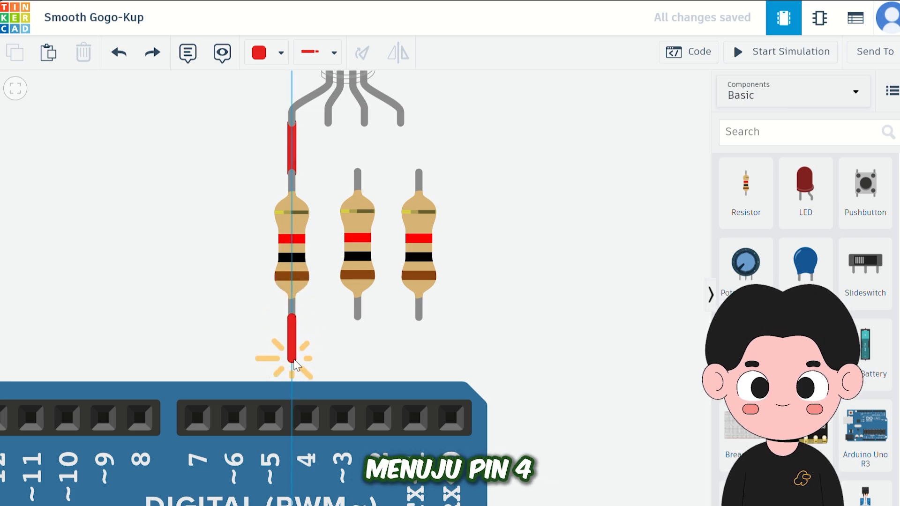
pyautogui.click(291, 358)
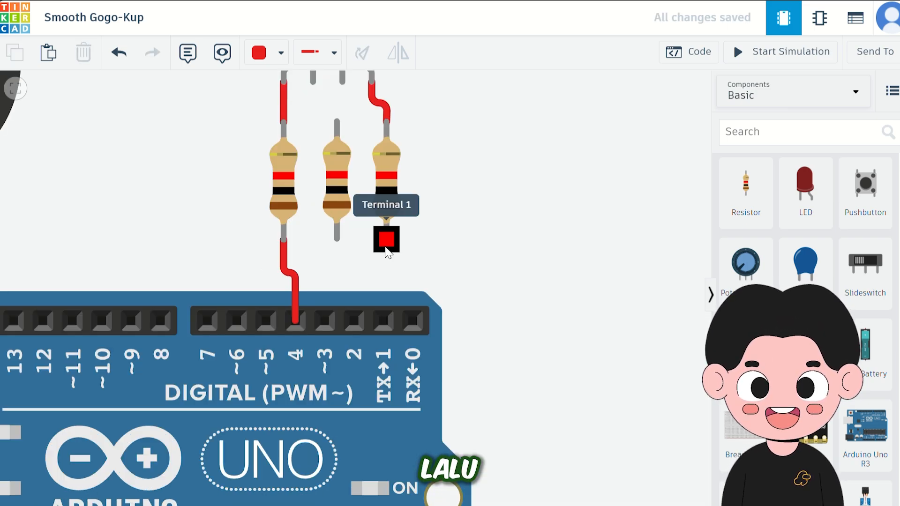
pyautogui.click(386, 247)
pyautogui.click(383, 272)
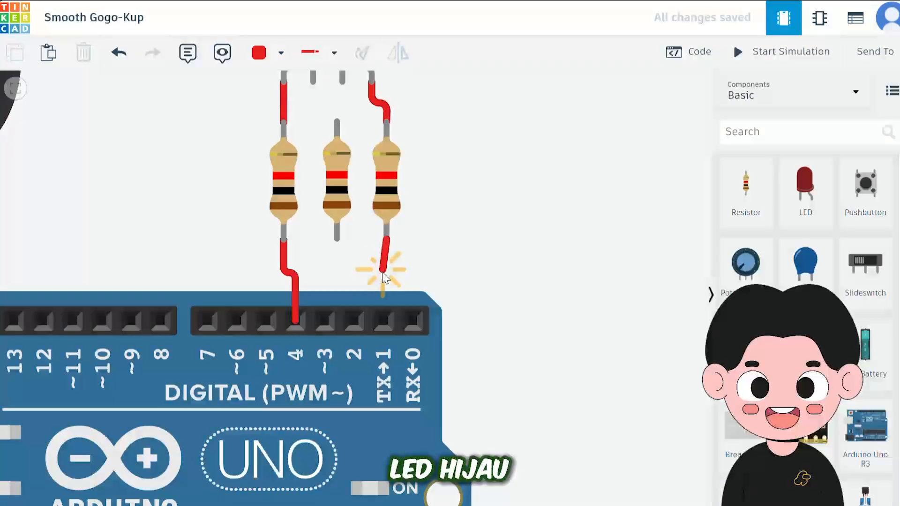
pyautogui.click(355, 284)
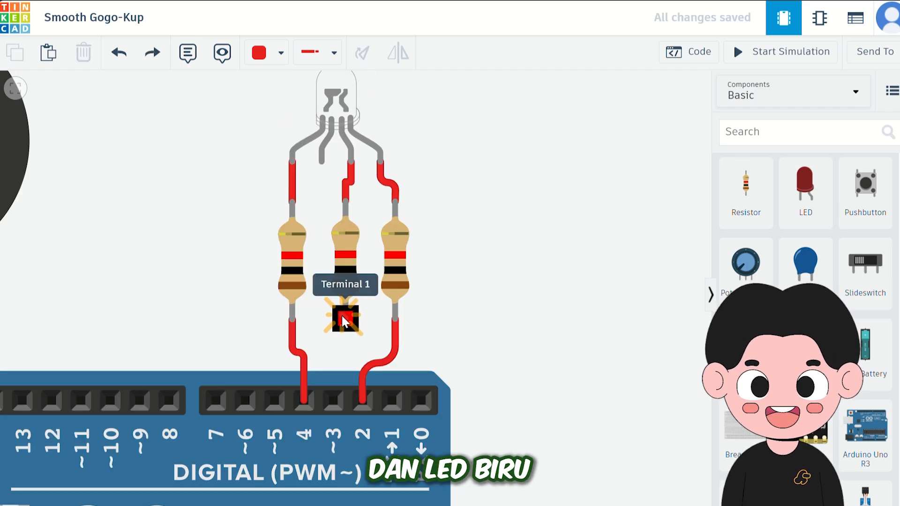
pyautogui.click(346, 318)
pyautogui.click(345, 355)
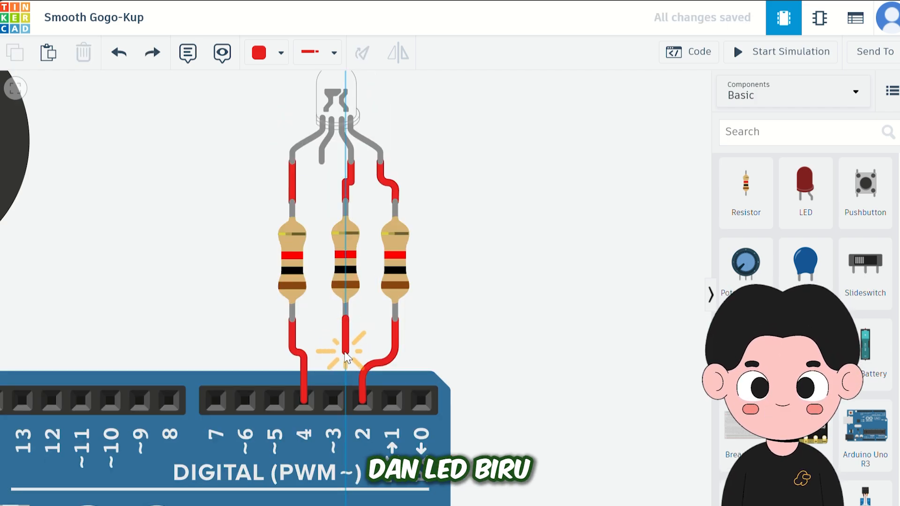
pyautogui.click(333, 398)
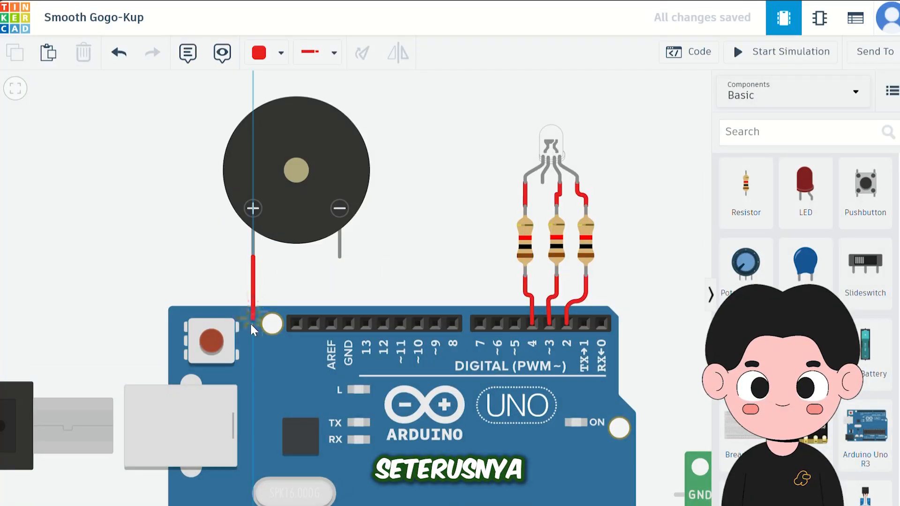
# Step: Wire the piezo's positive leg to digital pin 5 and the LCD's SDA and SCL pins to the Arduino's matching header pins
pyautogui.click(253, 327)
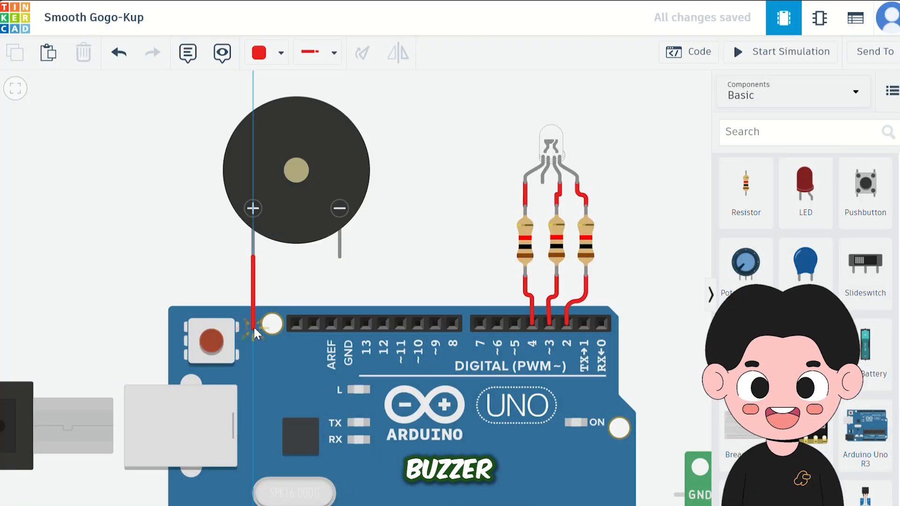
pyautogui.click(515, 323)
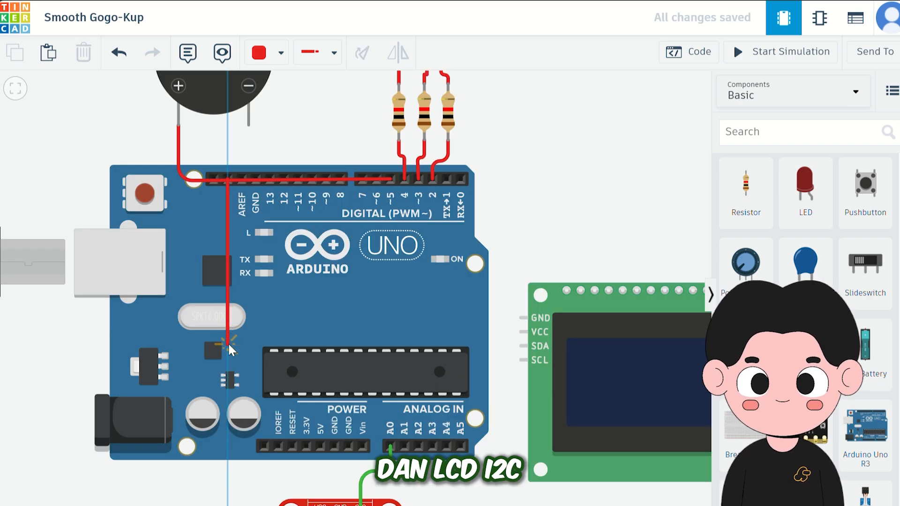
pyautogui.click(500, 352)
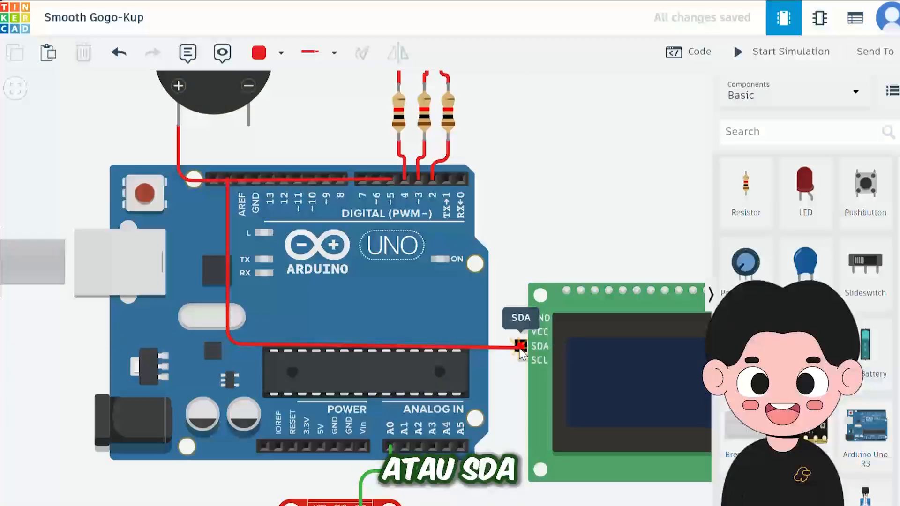
pyautogui.click(213, 178)
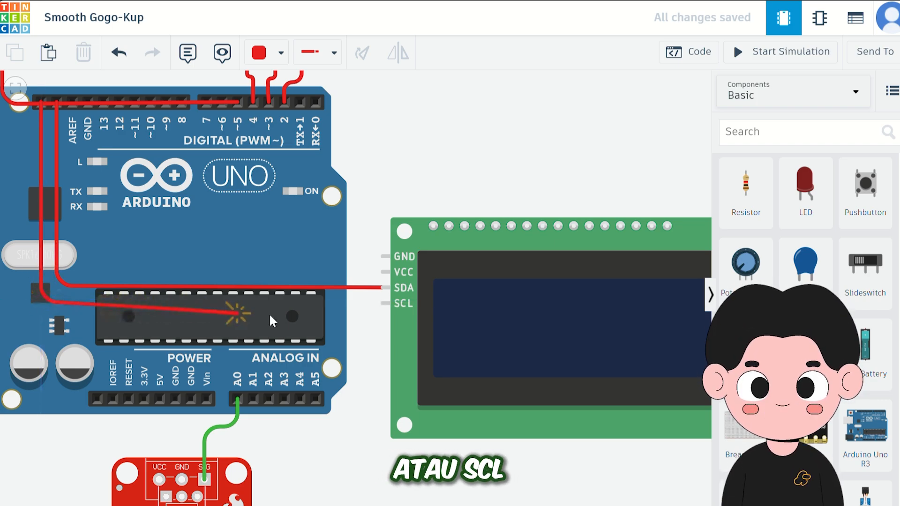
pyautogui.click(382, 303)
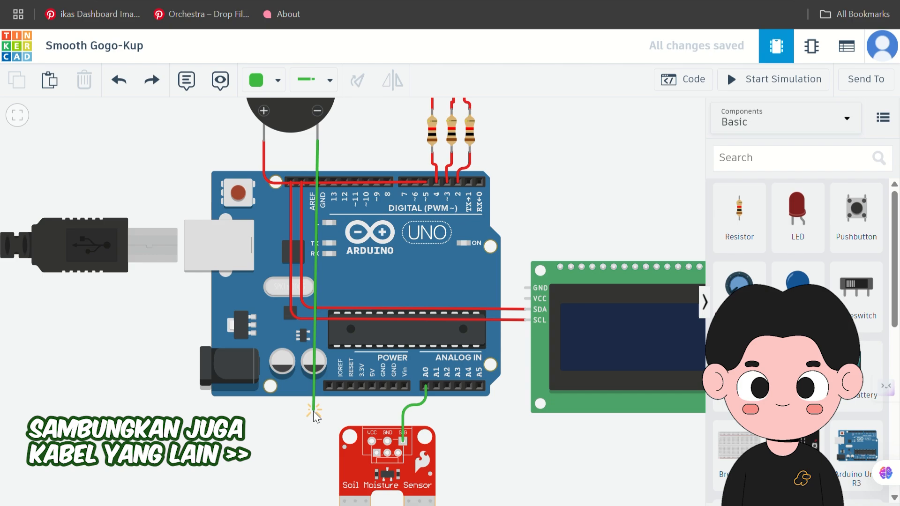
# Step: Wire the piezo's negative leg to the soil moisture sensor's GND and the LCD's VCC to the sensor's VCC
pyautogui.click(314, 411)
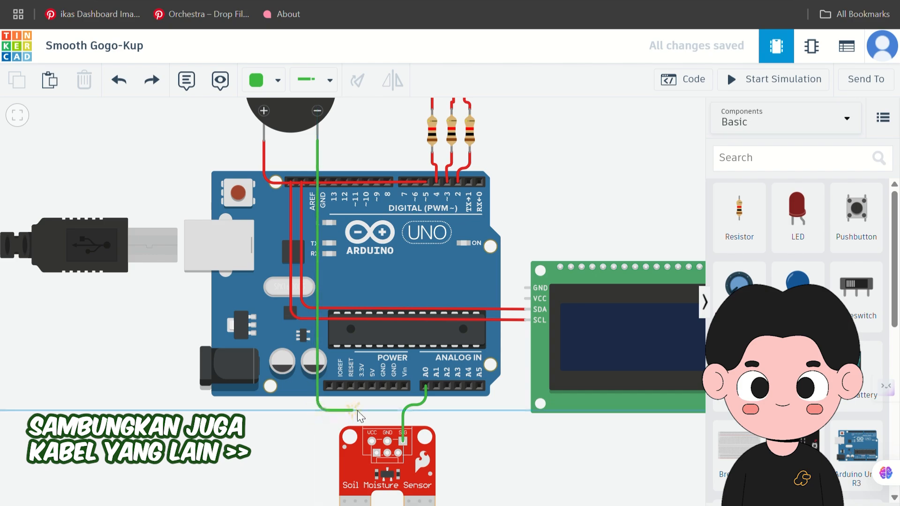
pyautogui.click(387, 411)
pyautogui.click(387, 441)
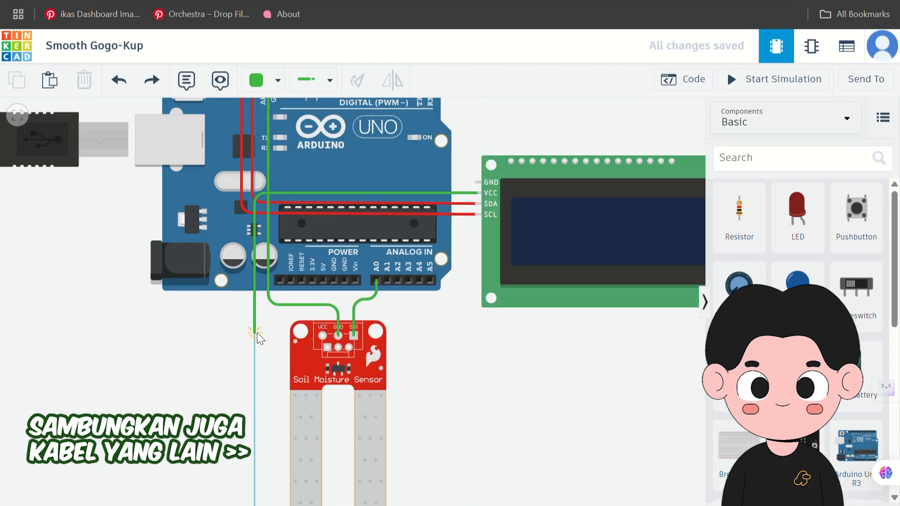
pyautogui.click(255, 334)
pyautogui.click(322, 336)
# Step: Wire the LCD's GND pin to the Arduino's GND pin on the digital header
pyautogui.click(510, 293)
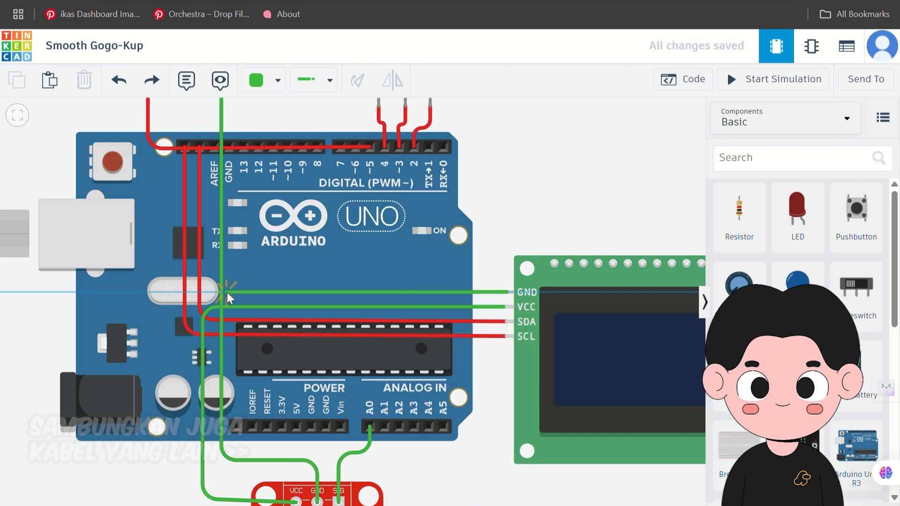
pyautogui.click(228, 293)
pyautogui.scroll(5, 229, 145)
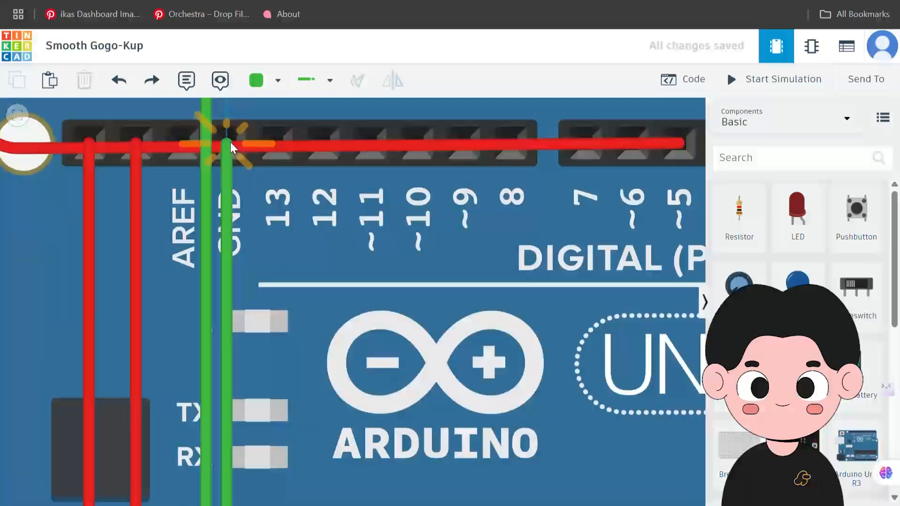
pyautogui.click(227, 145)
pyautogui.scroll(-5, 227, 145)
pyautogui.click(284, 177)
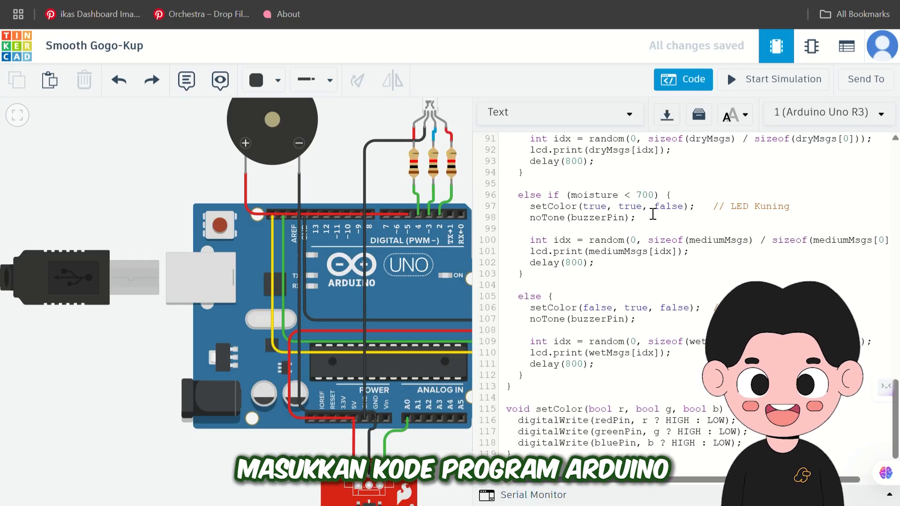
# Step: Review the Arduino code up to its pin definitions and start the circuit simulation
pyautogui.scroll(20, 652, 214)
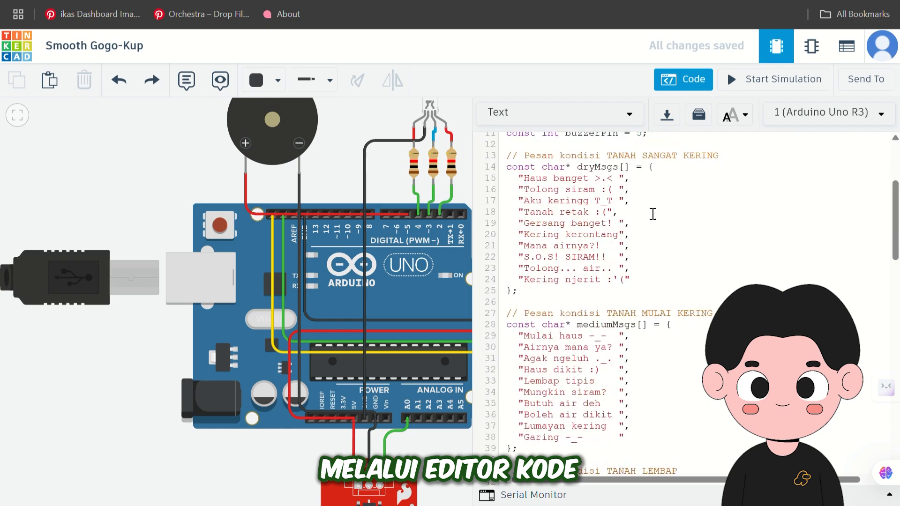
pyautogui.scroll(3, 653, 214)
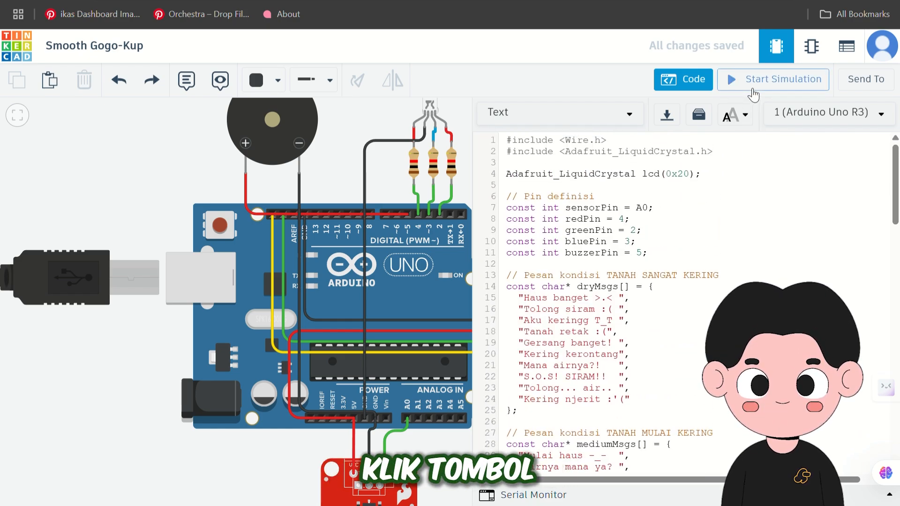
pyautogui.click(753, 92)
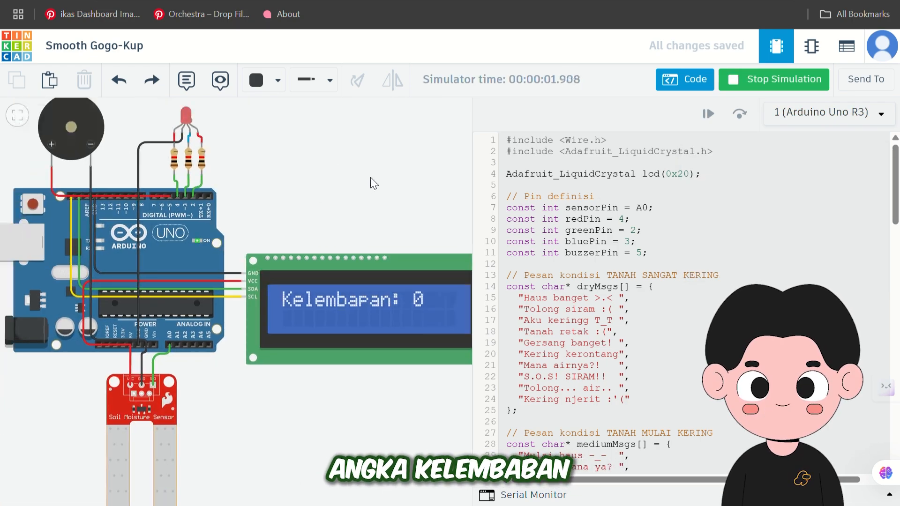
pyautogui.moveTo(370, 178); pyautogui.dragTo(350, 181)
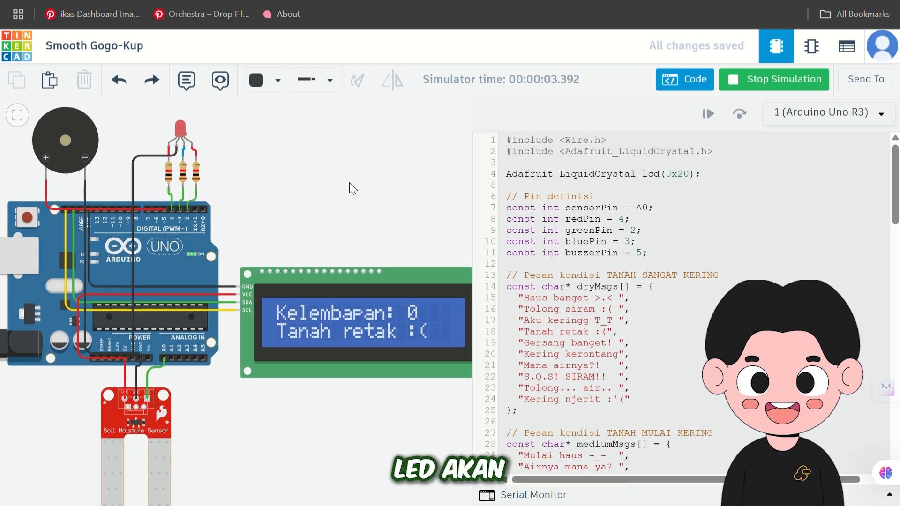
# Step: Raise the soil moisture sensor's simulated moisture level to about the middle of its range
pyautogui.moveTo(243, 450); pyautogui.dragTo(273, 421)
pyautogui.click(177, 389)
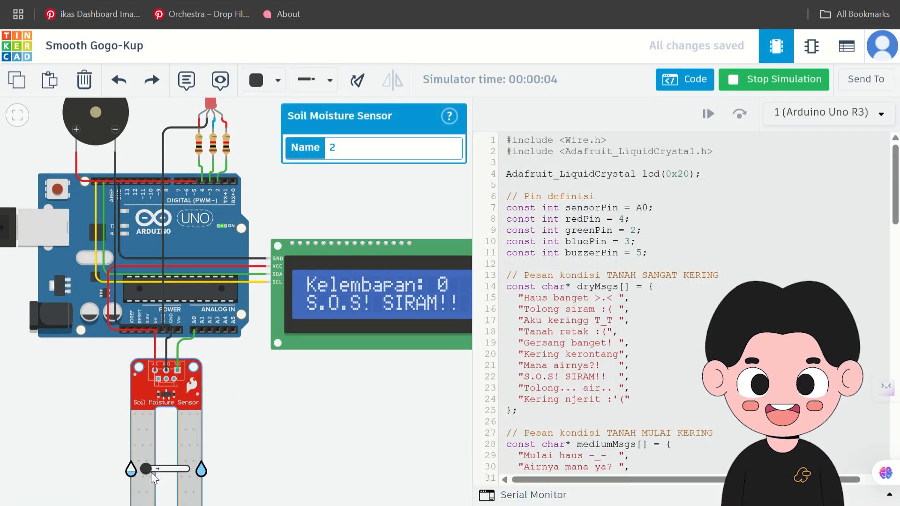
pyautogui.moveTo(145, 466); pyautogui.dragTo(165, 467)
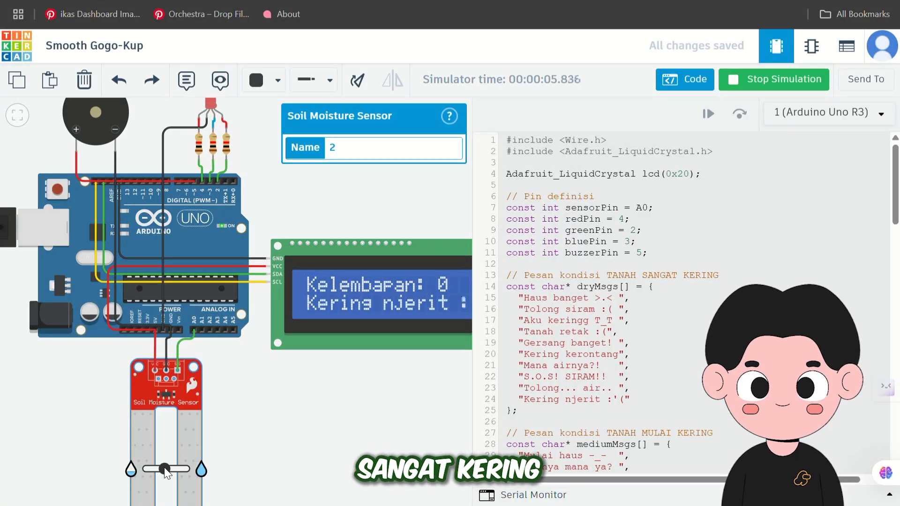
pyautogui.moveTo(336, 404); pyautogui.dragTo(322, 338)
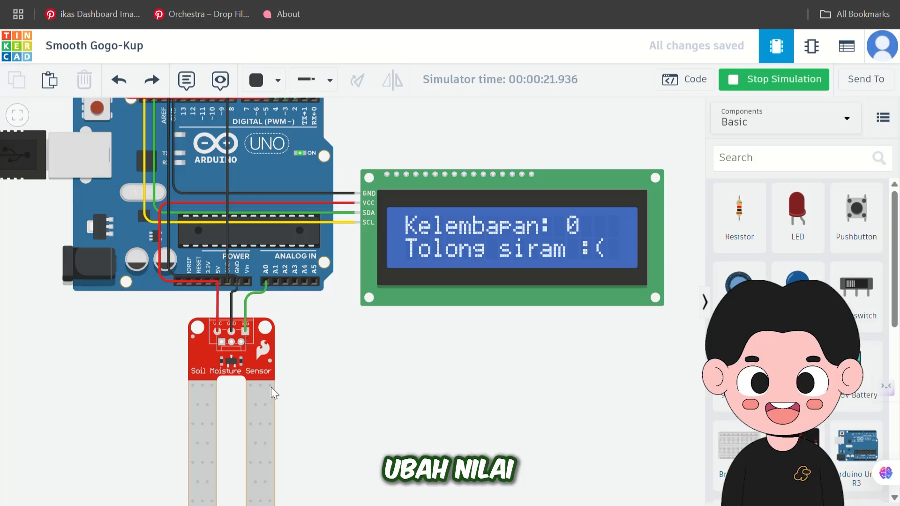
# Step: Raise the soil moisture sensor's simulated moisture level to about one third of its range, then deselect the sensor
pyautogui.click(271, 387)
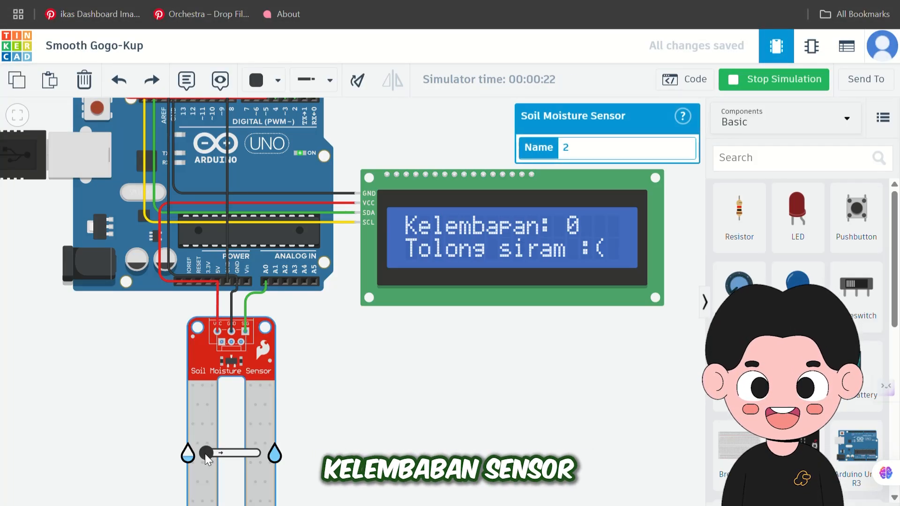
pyautogui.moveTo(205, 453); pyautogui.dragTo(224, 453)
pyautogui.click(420, 381)
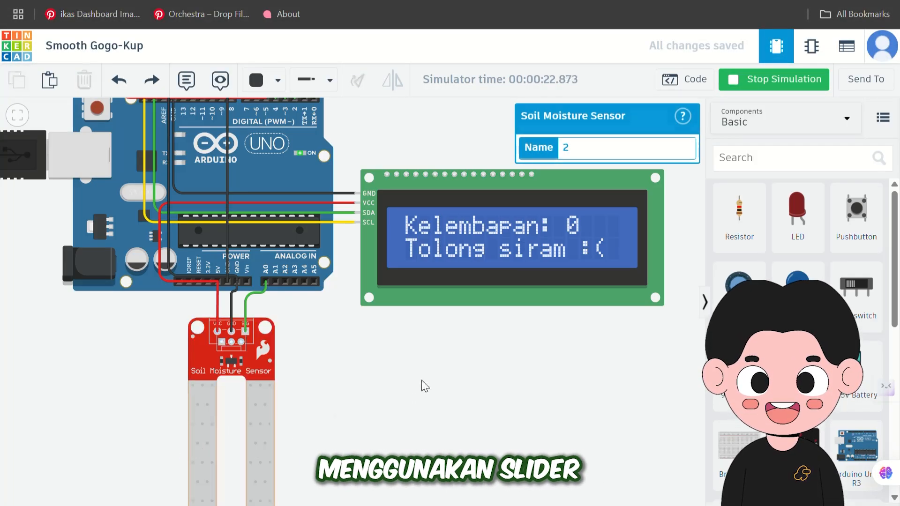
pyautogui.moveTo(438, 311); pyautogui.dragTo(354, 435)
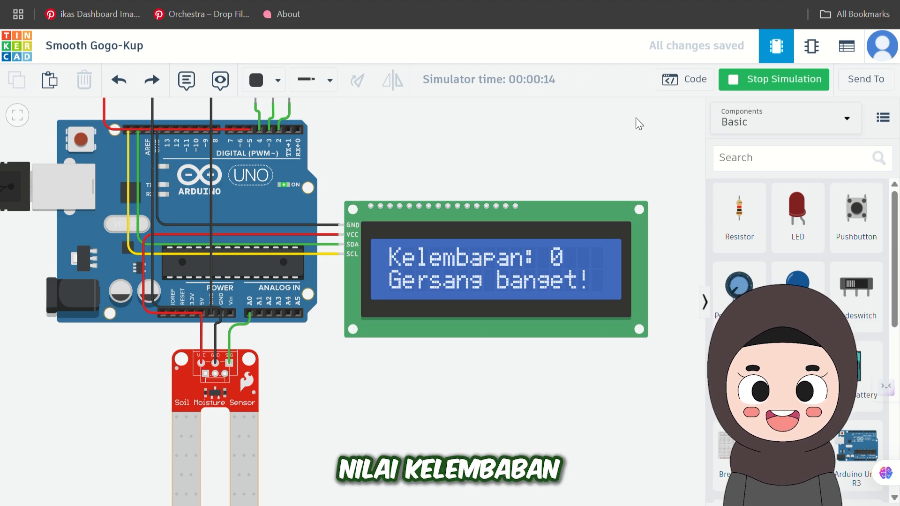
pyautogui.moveTo(432, 185); pyautogui.dragTo(376, 249)
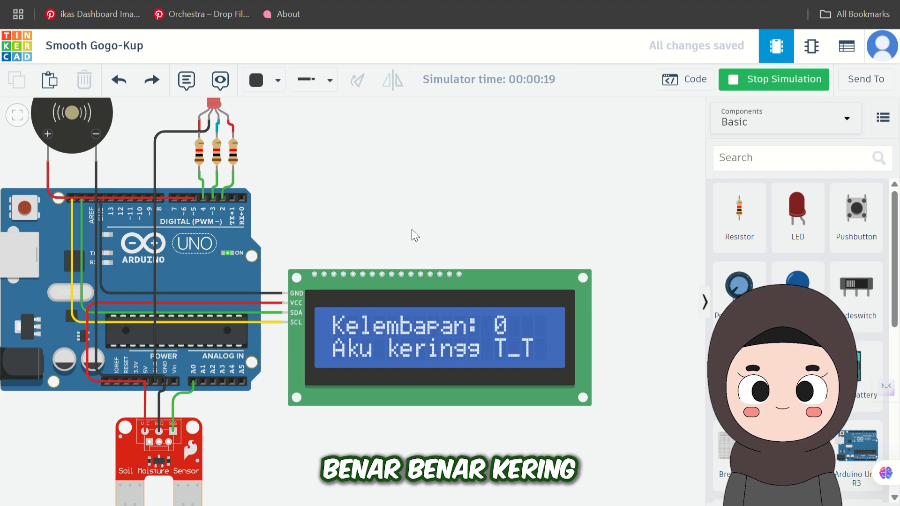
# Step: Select the soil moisture sensor in the running simulation to show its simulated moisture control
pyautogui.moveTo(412, 227); pyautogui.dragTo(381, 249)
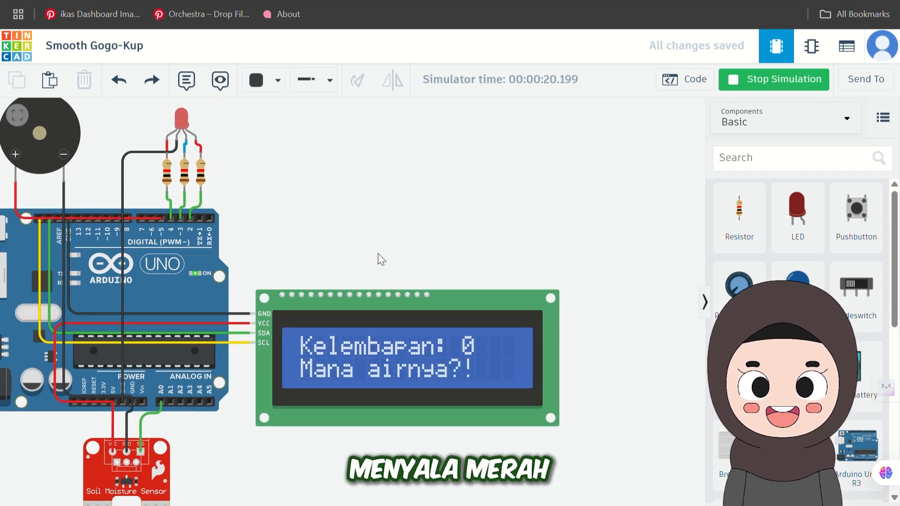
pyautogui.click(160, 482)
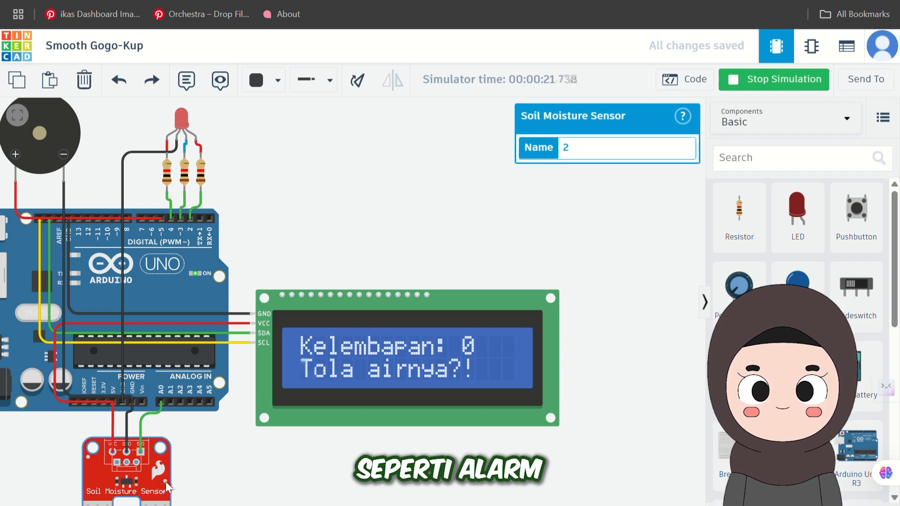
pyautogui.moveTo(226, 483); pyautogui.dragTo(327, 372)
pyautogui.click(265, 390)
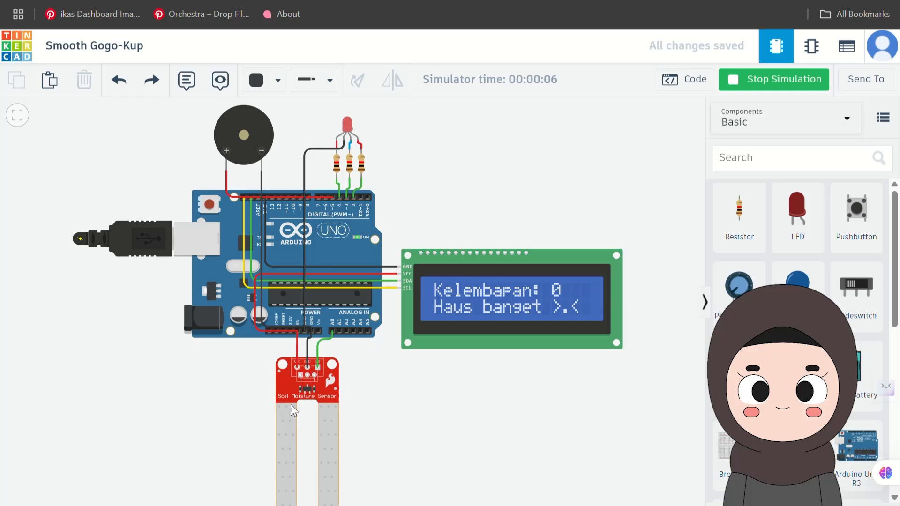
# Step: Raise the soil moisture sensor's simulated moisture level to slightly below the middle of its range, then deselect the sensor
pyautogui.click(336, 411)
pyautogui.moveTo(293, 457); pyautogui.dragTo(305, 456)
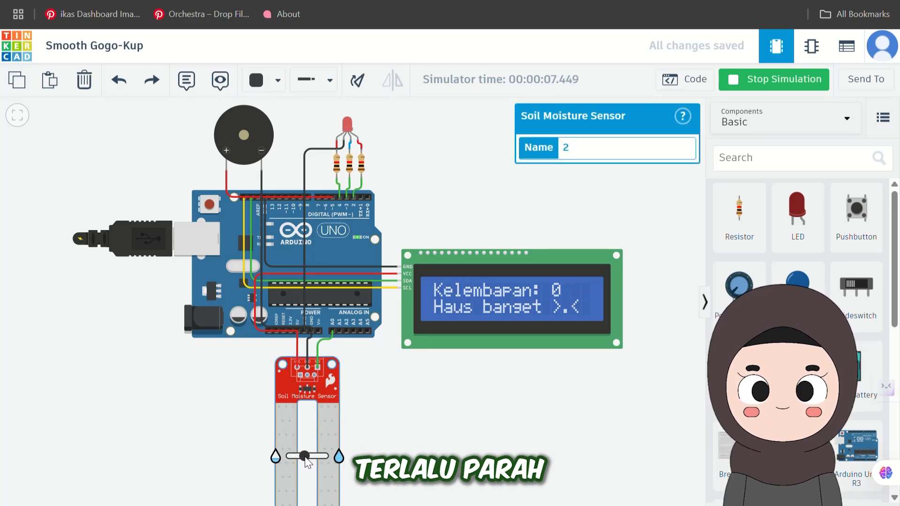
pyautogui.click(396, 435)
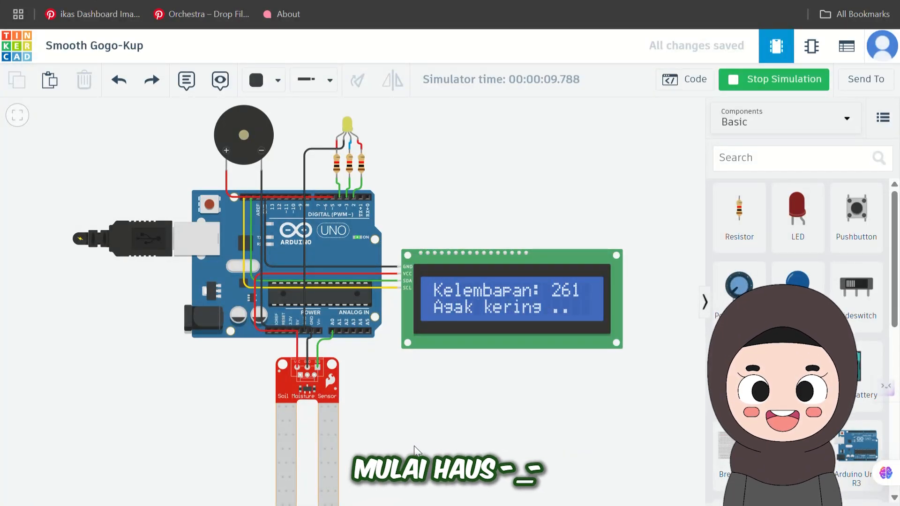
# Step: Raise the soil moisture sensor's simulated moisture level to the wet end of its range, then deselect the sensor
pyautogui.click(330, 431)
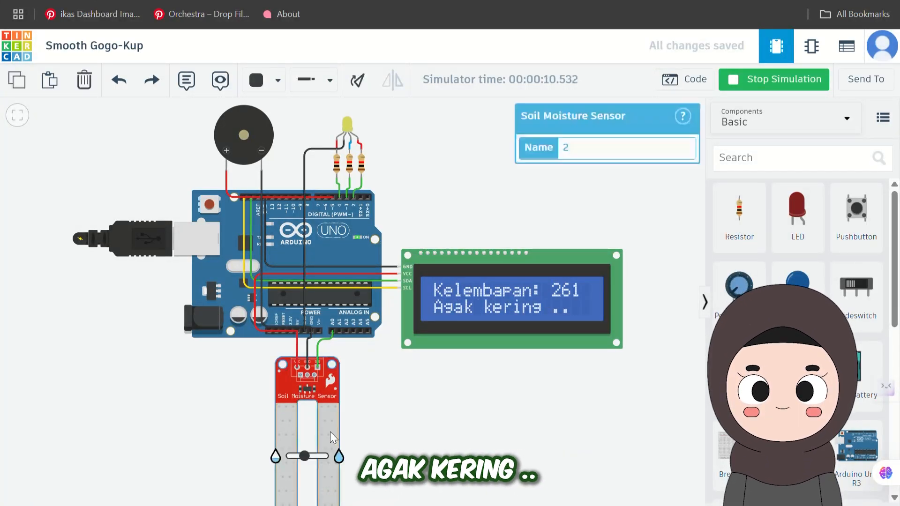
pyautogui.moveTo(309, 455); pyautogui.dragTo(333, 457)
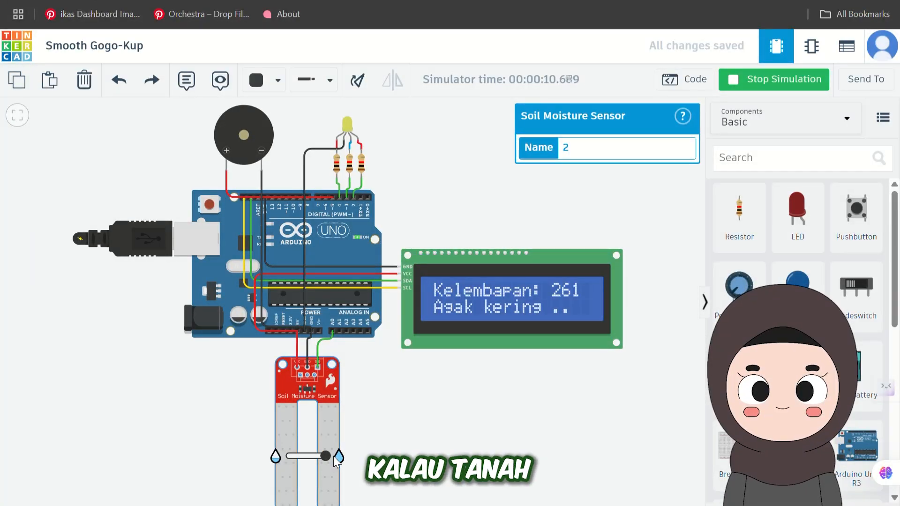
pyautogui.click(413, 417)
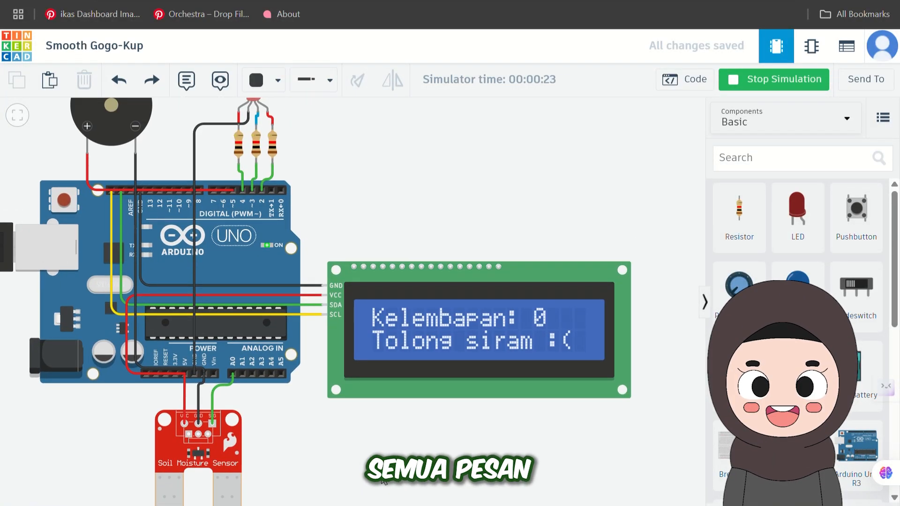
# Step: Select the soil moisture sensor again, increase its simulated moisture to nearly the maximum, and clear the selection
pyautogui.scroll(3, 384, 311)
pyautogui.moveTo(394, 236); pyautogui.dragTo(389, 232)
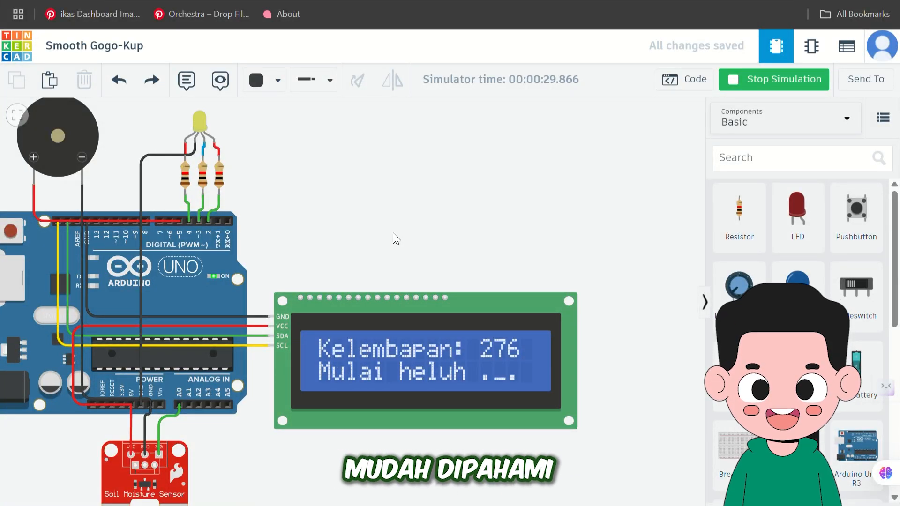
pyautogui.moveTo(392, 233); pyautogui.dragTo(455, 145)
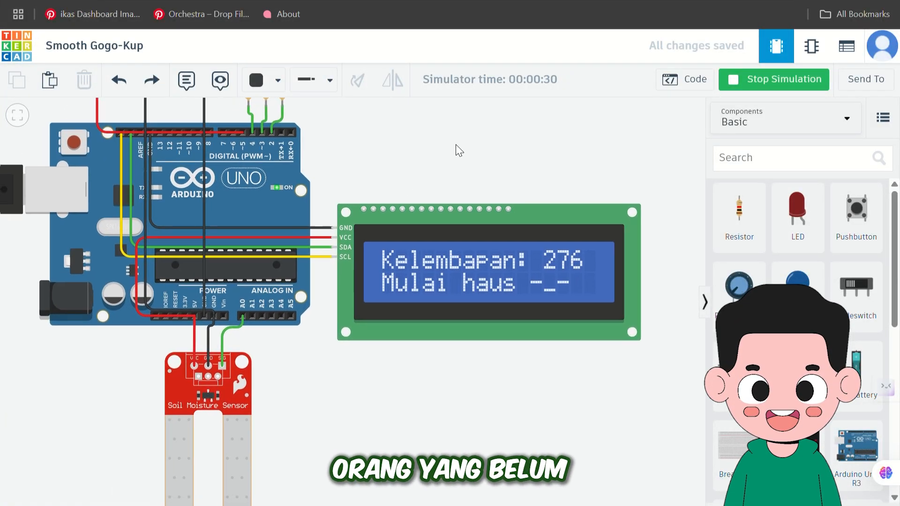
pyautogui.click(250, 398)
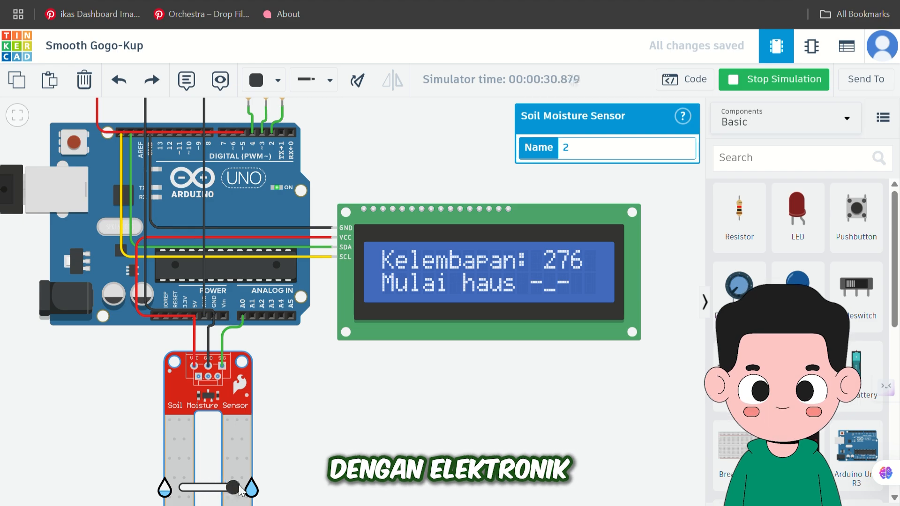
pyautogui.click(385, 254)
pyautogui.moveTo(393, 165); pyautogui.dragTo(330, 250)
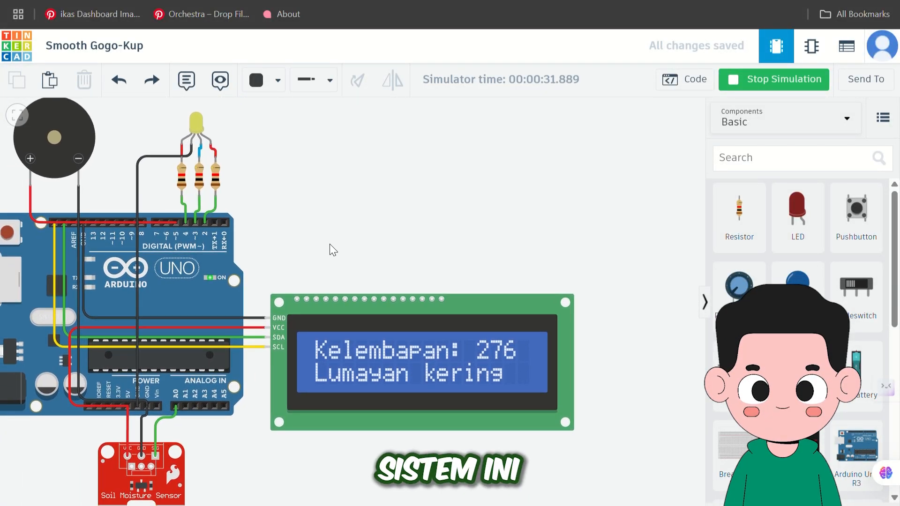